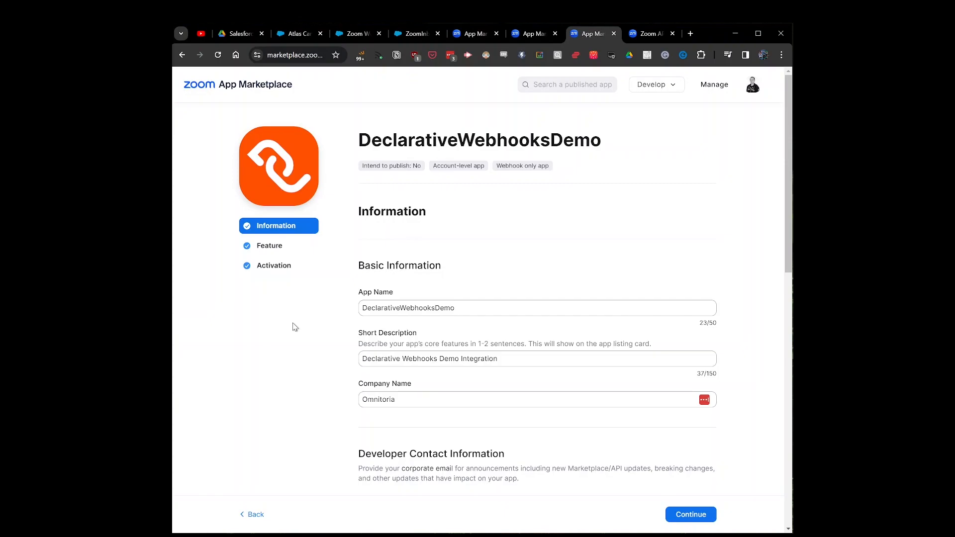
# Open the Webinar Sign Up event subscription of the Zoom webhook app and review its endpoint URL and authentication header option.
pyautogui.hotkey('ctrl', 'shift', 'Tab')
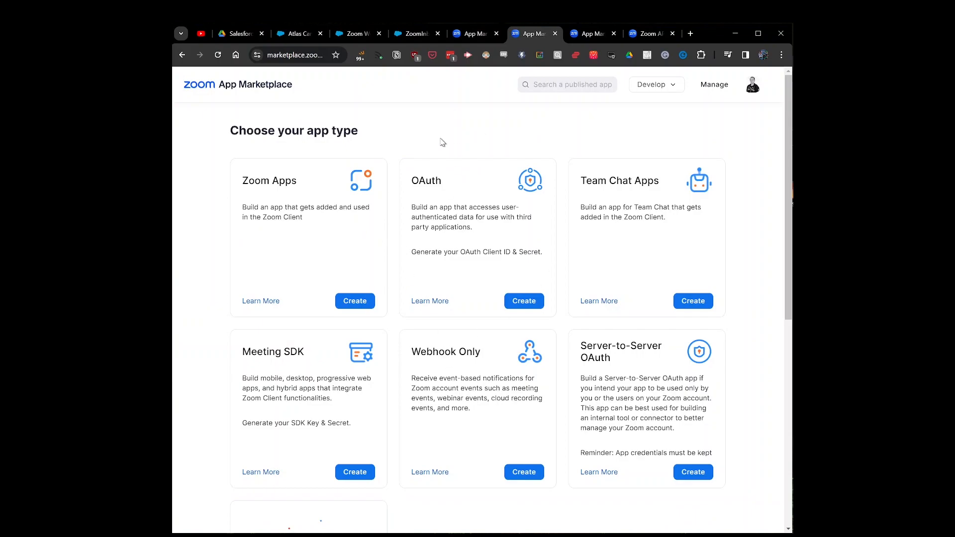
pyautogui.hotkey('ctrl', 'shift', 'Tab')
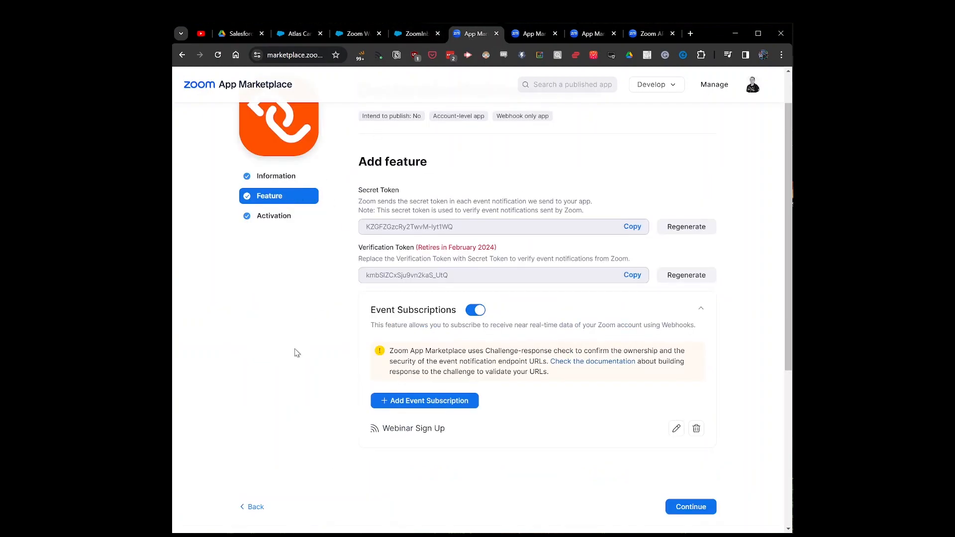
pyautogui.click(676, 428)
pyautogui.scroll(-5, 294, 454)
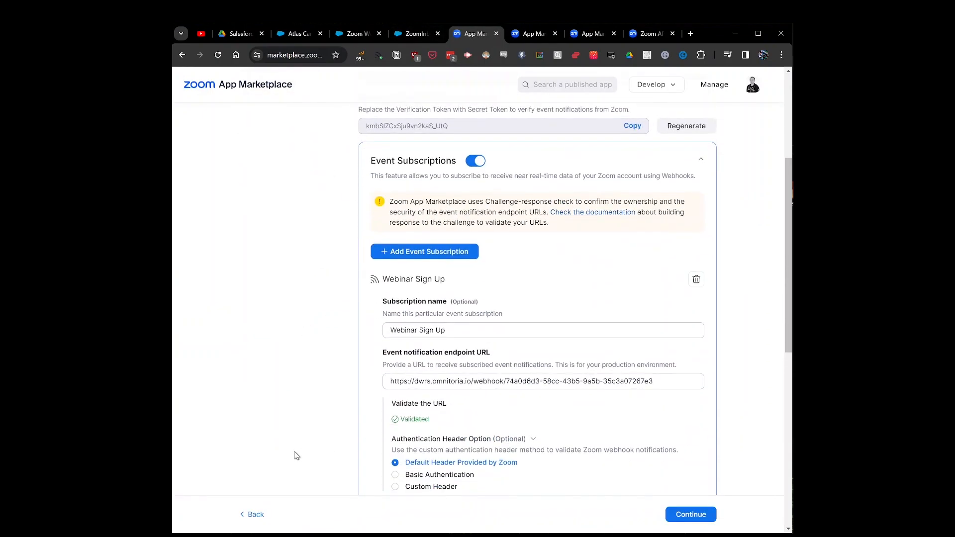
pyautogui.scroll(-1, 352, 343)
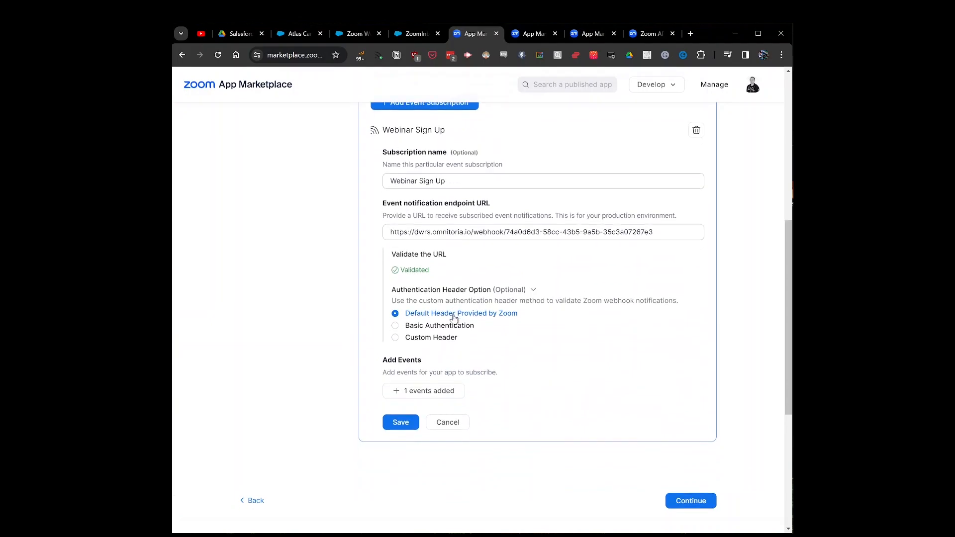
# Review the Webinar event types subscribed for Webinar Sign Up and close the event selection.
pyautogui.scroll(1, 314, 342)
pyautogui.click(385, 443)
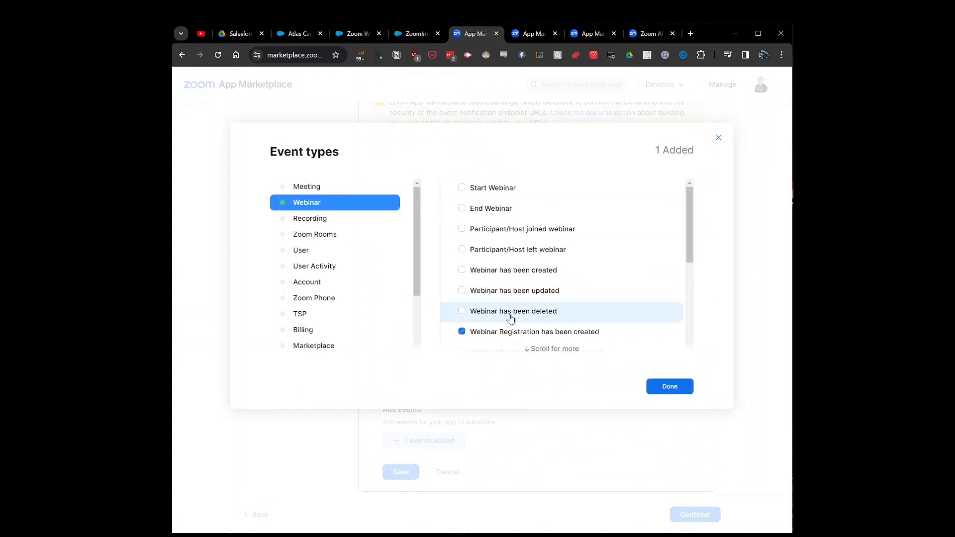
pyautogui.scroll(-2, 631, 288)
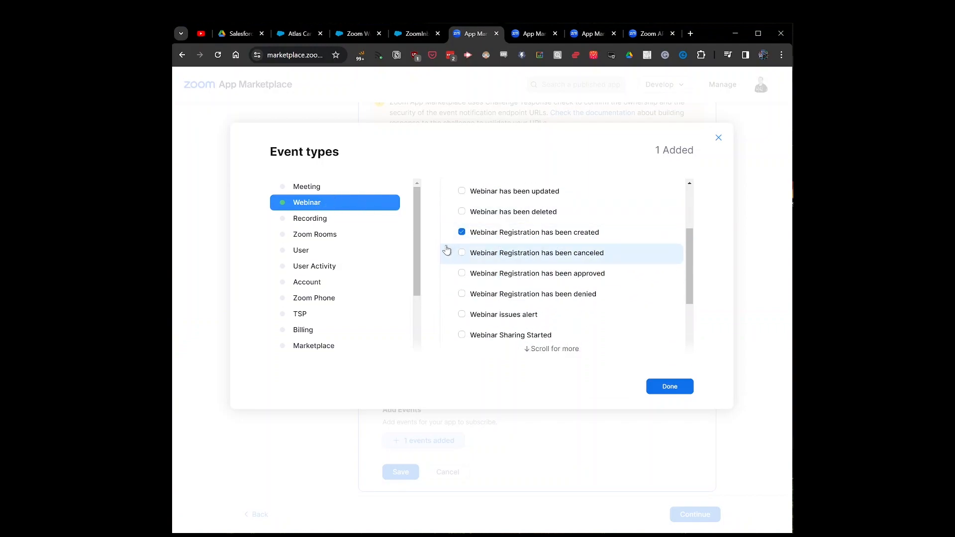
pyautogui.click(669, 387)
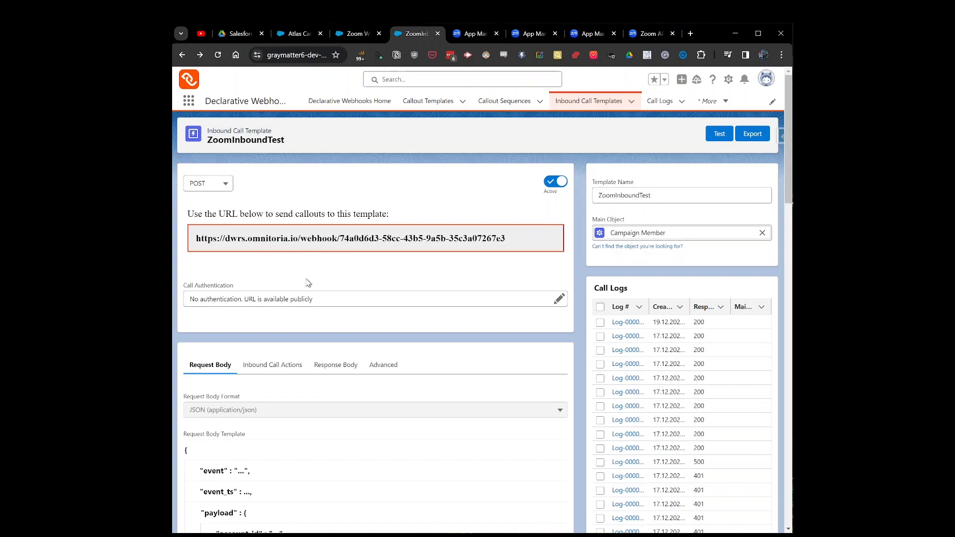
# Review the ZoomInboundTest template's webhook URL and request body structure in Salesforce, including the option to generate it from sample JSON.
pyautogui.click(278, 247)
pyautogui.scroll(-3, 369, 266)
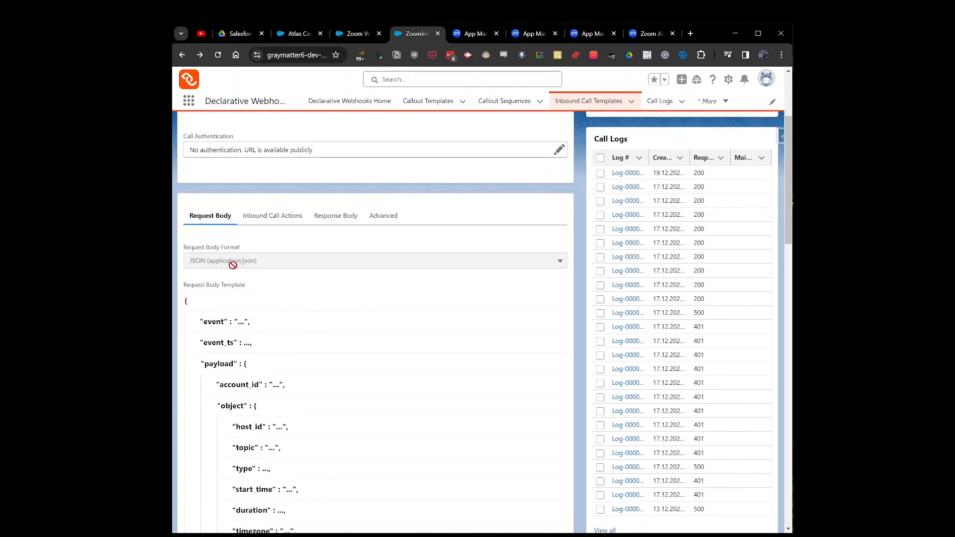
pyautogui.scroll(-4, 354, 355)
pyautogui.scroll(-12, 353, 356)
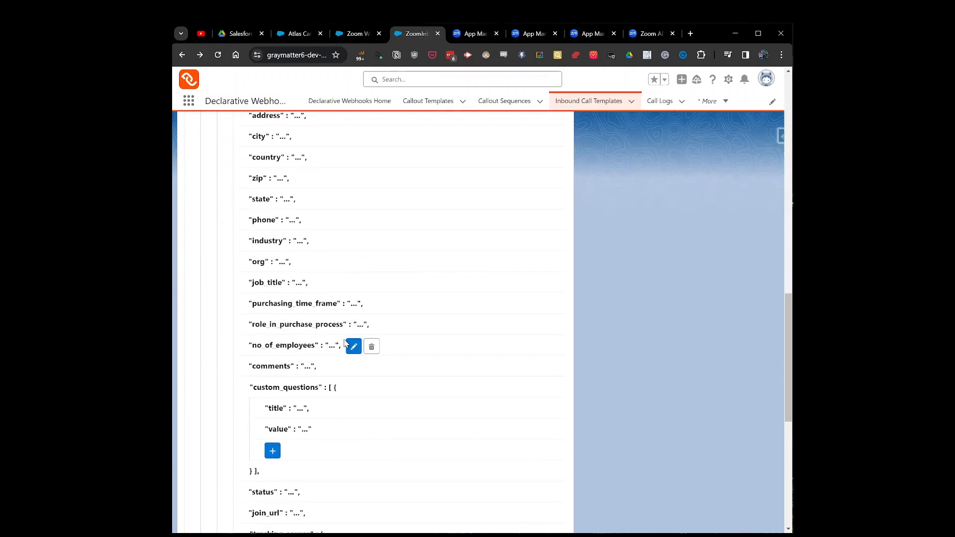
pyautogui.scroll(-3, 348, 345)
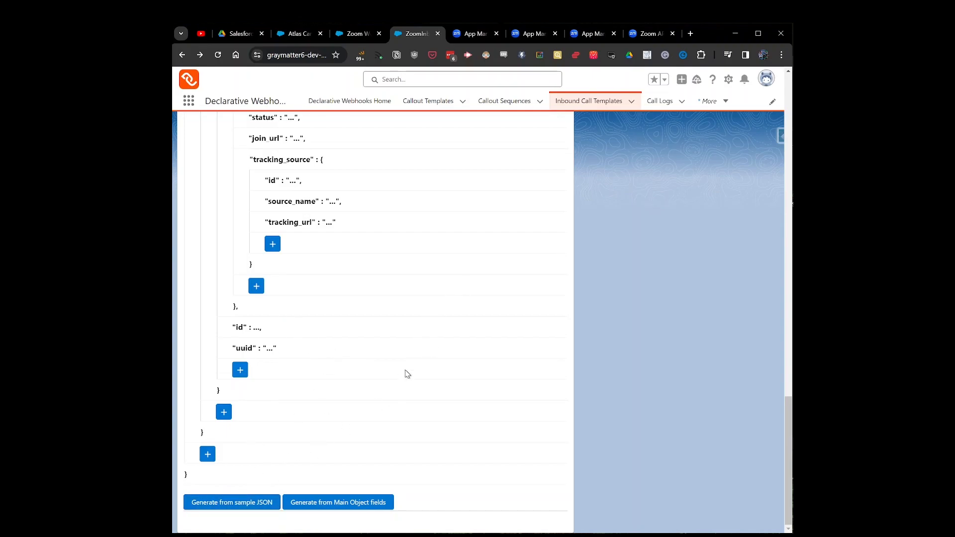
pyautogui.click(226, 504)
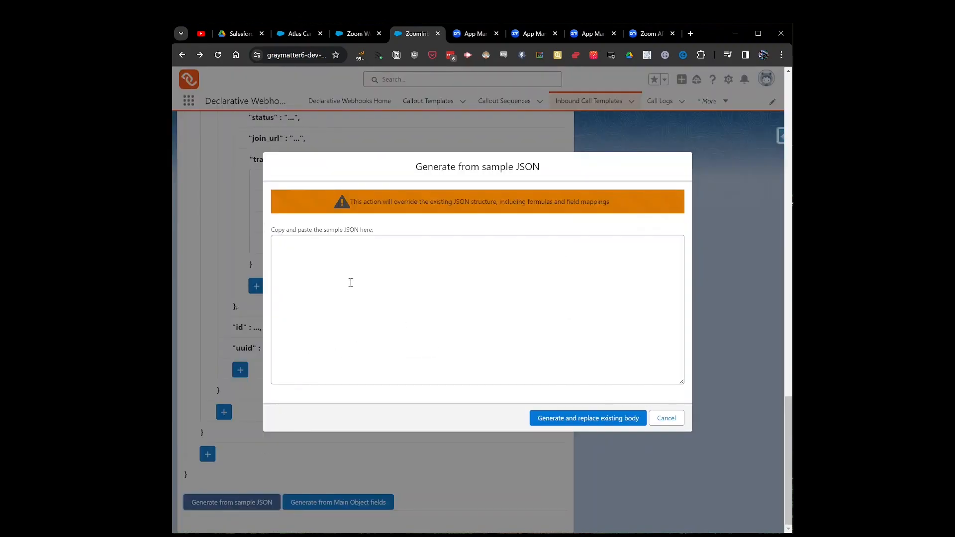
pyautogui.click(666, 418)
# Examine the template's inbound call actions and its response body for successful calls.
pyautogui.scroll(15, 435, 441)
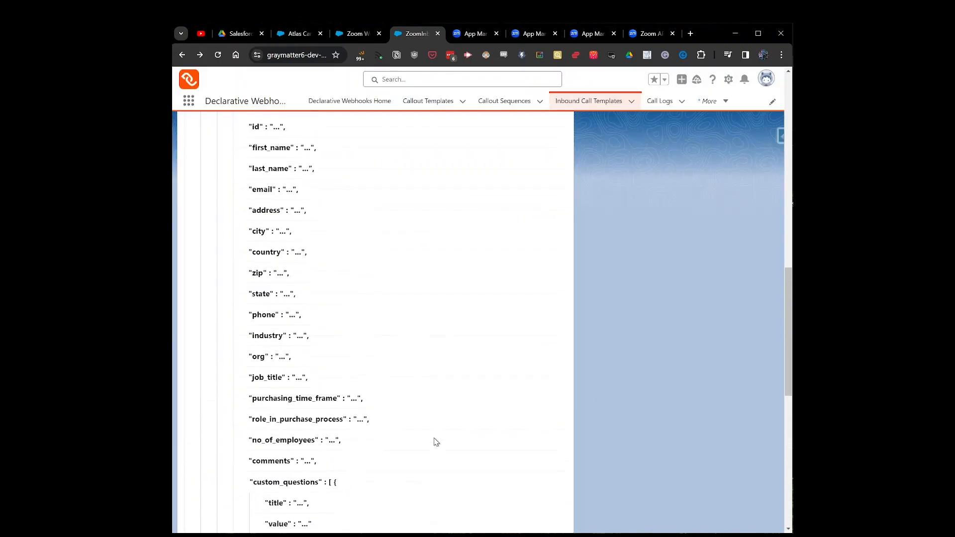
pyautogui.click(262, 343)
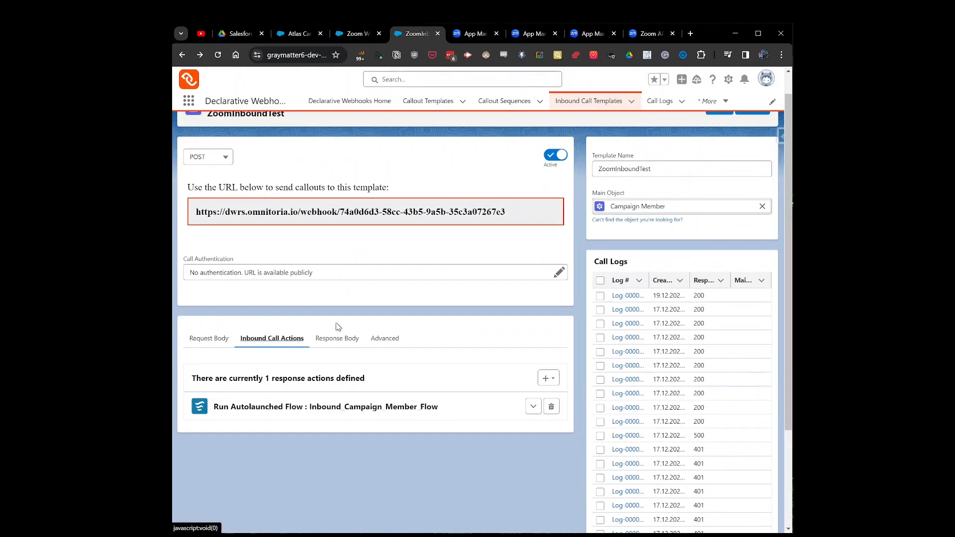
pyautogui.click(333, 342)
pyautogui.scroll(-1, 422, 326)
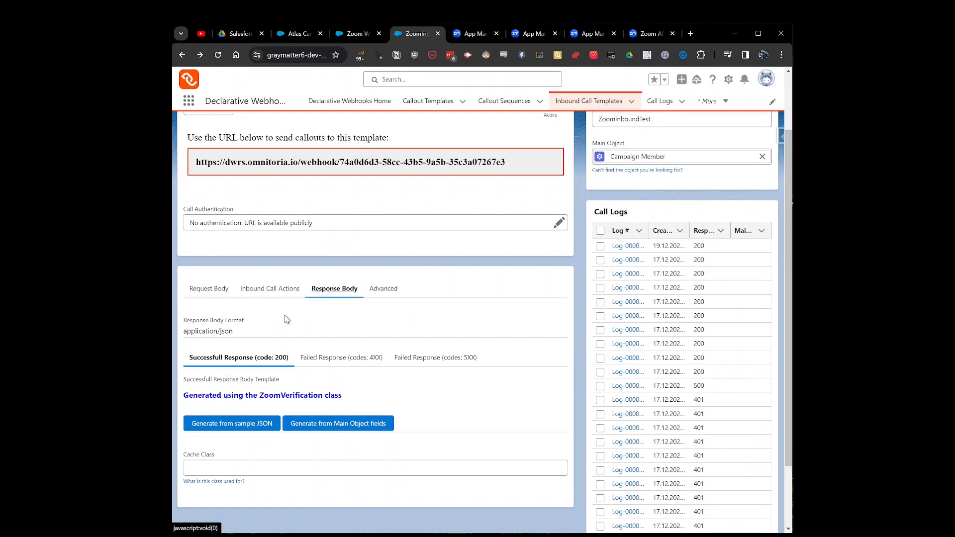
pyautogui.moveTo(271, 400)
pyautogui.scroll(2, 328, 298)
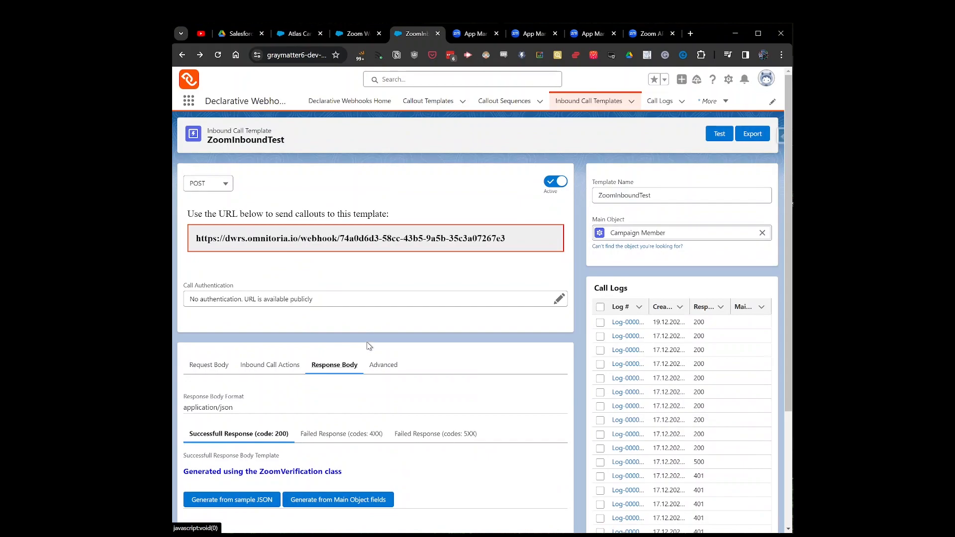
# Open the template's advanced settings and examine the webhook validation condition and validation class.
pyautogui.scroll(-2, 387, 274)
pyautogui.click(382, 266)
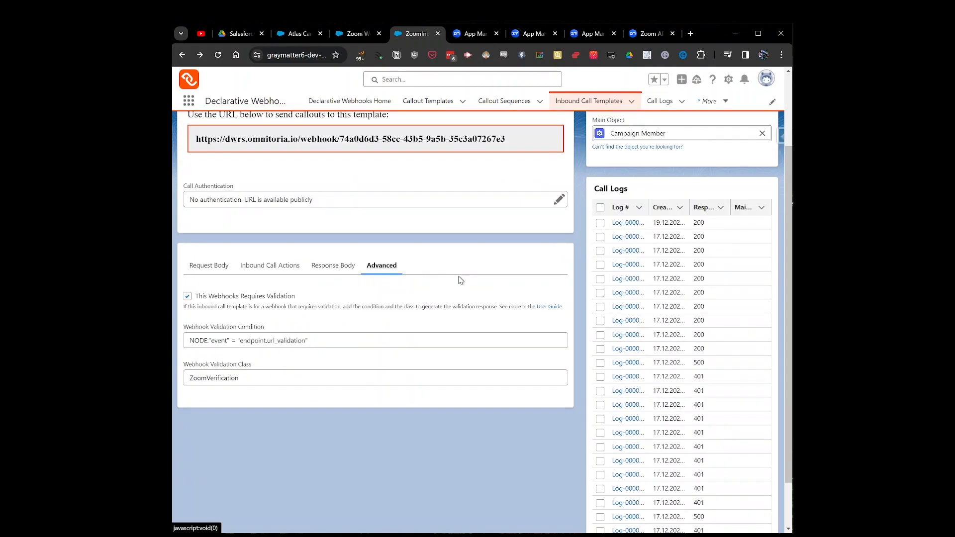
pyautogui.moveTo(189, 341); pyautogui.dragTo(321, 341)
pyautogui.click(321, 341)
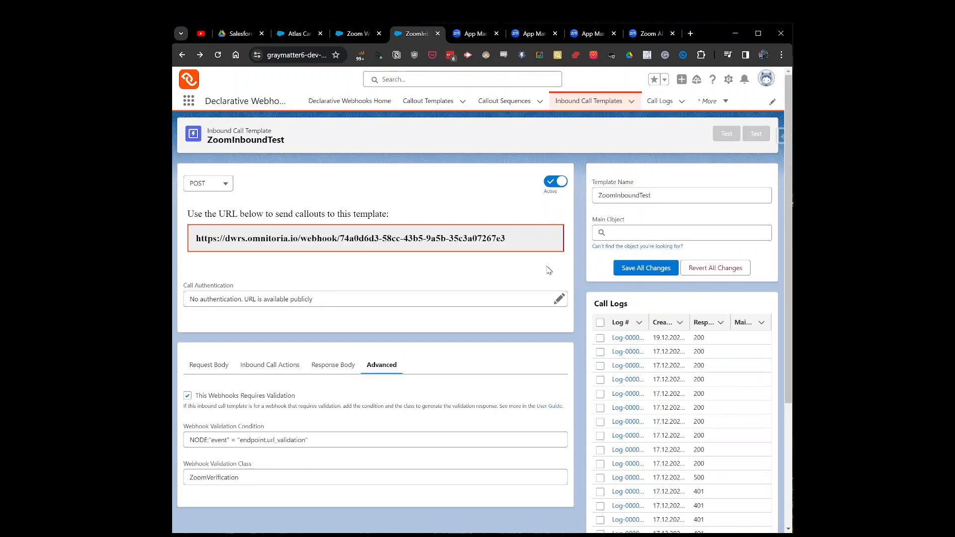
# Set the inbound call template's main object to Campaign Member.
pyautogui.click(641, 237)
pyautogui.write('CAMPA')
pyautogui.click(646, 277)
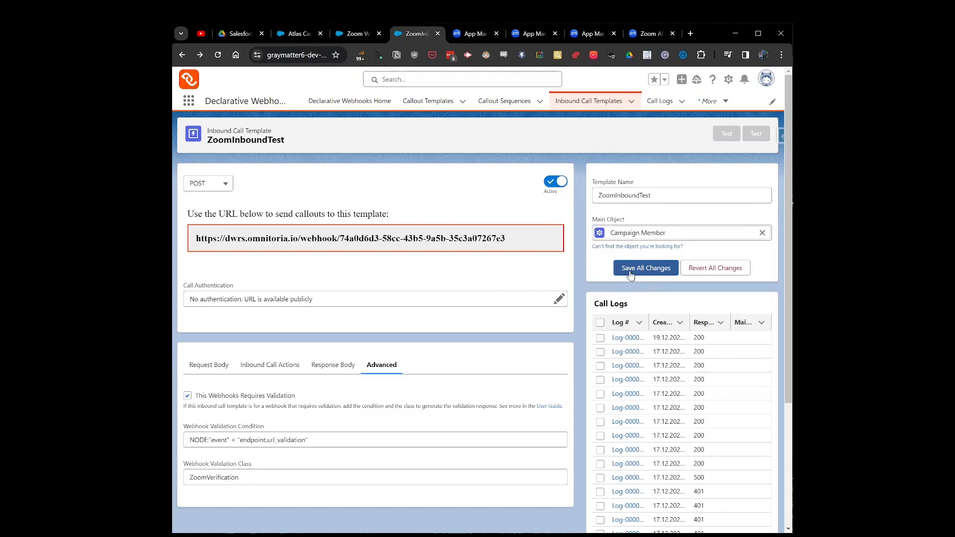
# Check the e-mail on the test lead's record and the campaign members of Zoom Webinar Campaign.
pyautogui.hotkey('ctrl', 'shift', 'Tab')
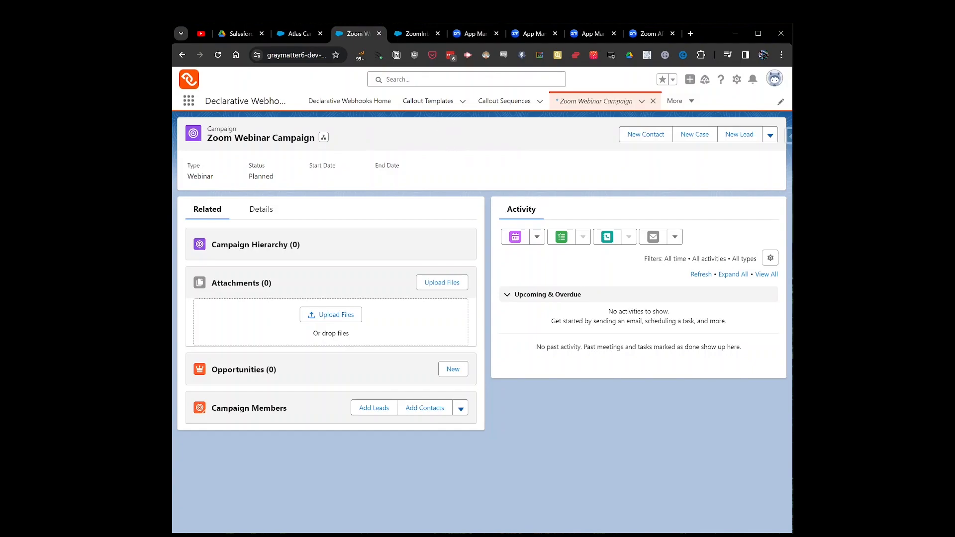
pyautogui.click(298, 33)
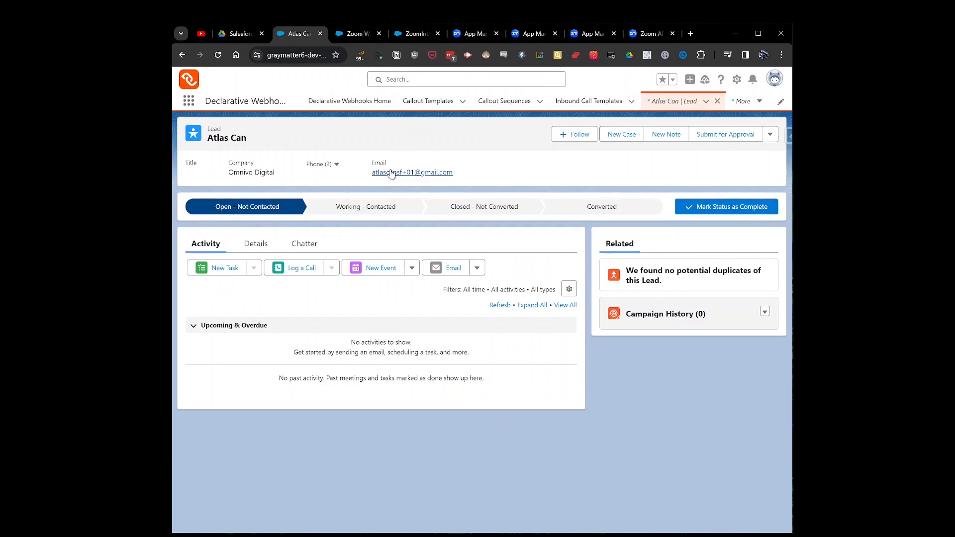
pyautogui.moveTo(455, 177); pyautogui.dragTo(369, 174)
pyautogui.click(422, 138)
pyautogui.click(354, 33)
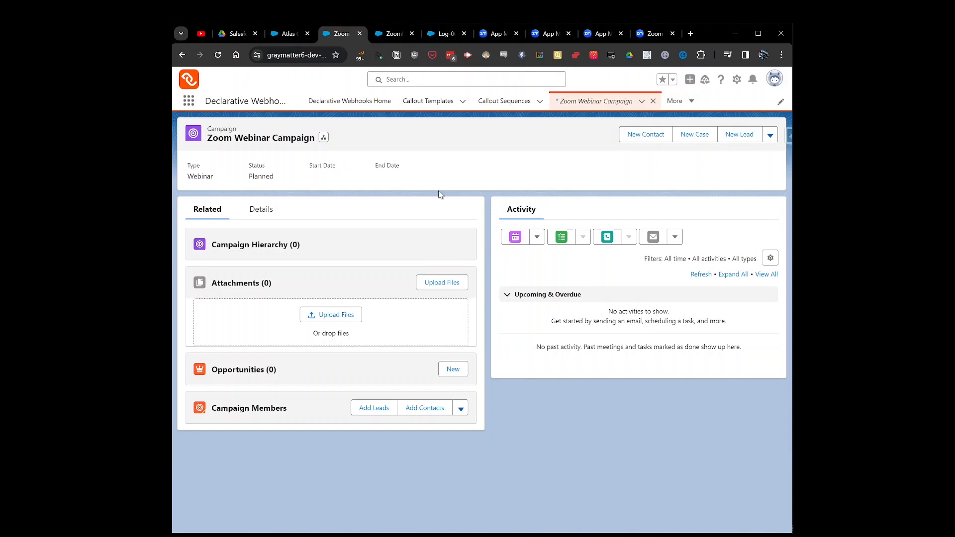
# Switch to Postman and send the webinar.registration_created POST request to the template's webhook URL.
pyautogui.hotkey('alt', 'Tab')
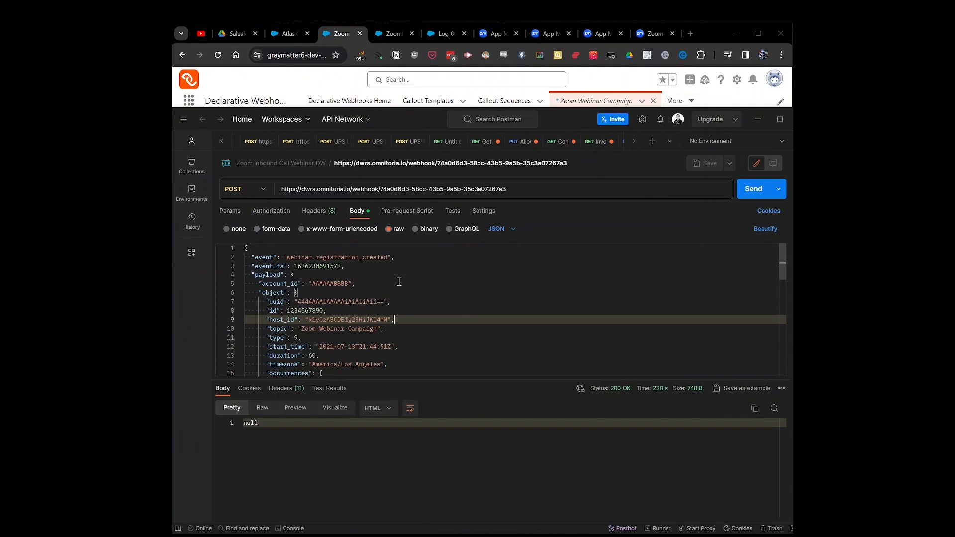
pyautogui.click(515, 313)
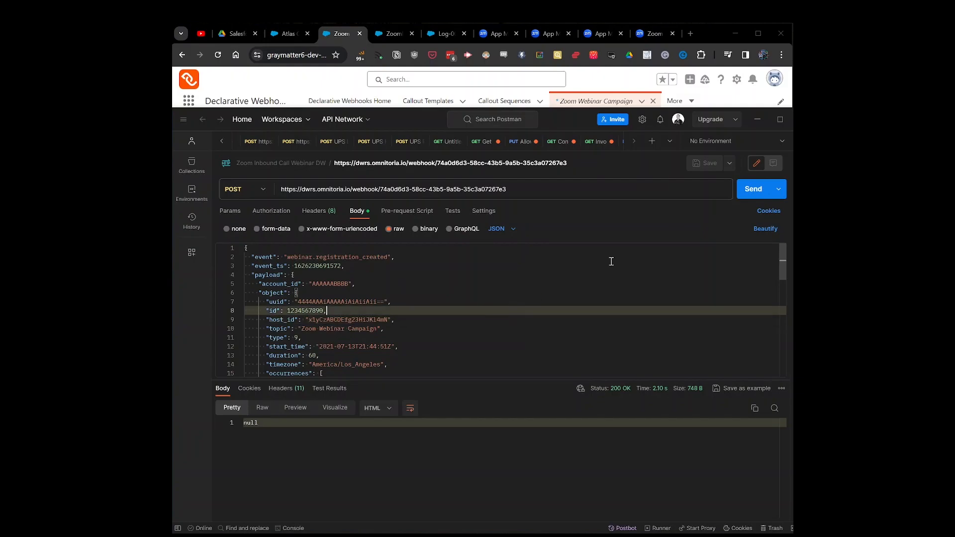
pyautogui.click(752, 194)
# Reload the ZoomInboundTest template in Salesforce, open its newest call log and examine the event and registrant data in the request body.
pyautogui.click(385, 34)
pyautogui.click(218, 55)
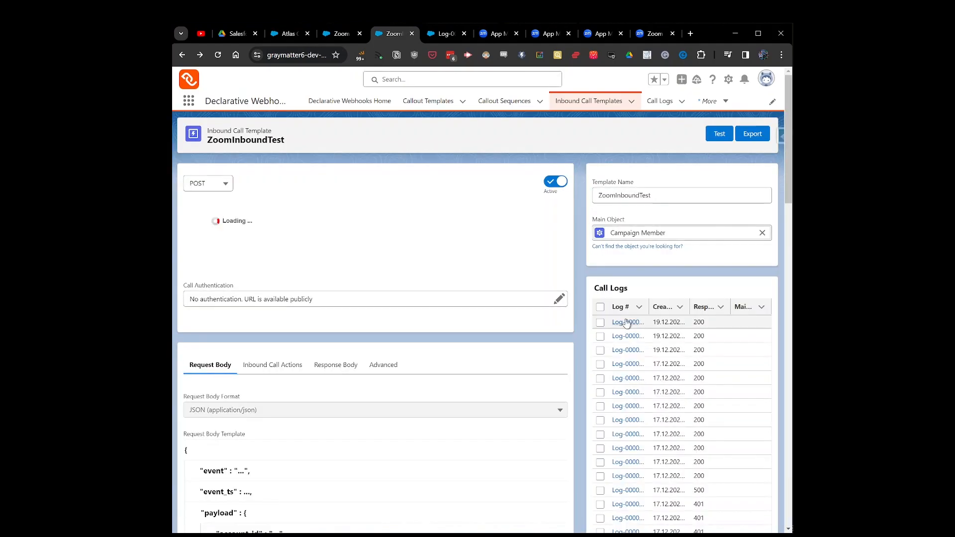
pyautogui.click(627, 322)
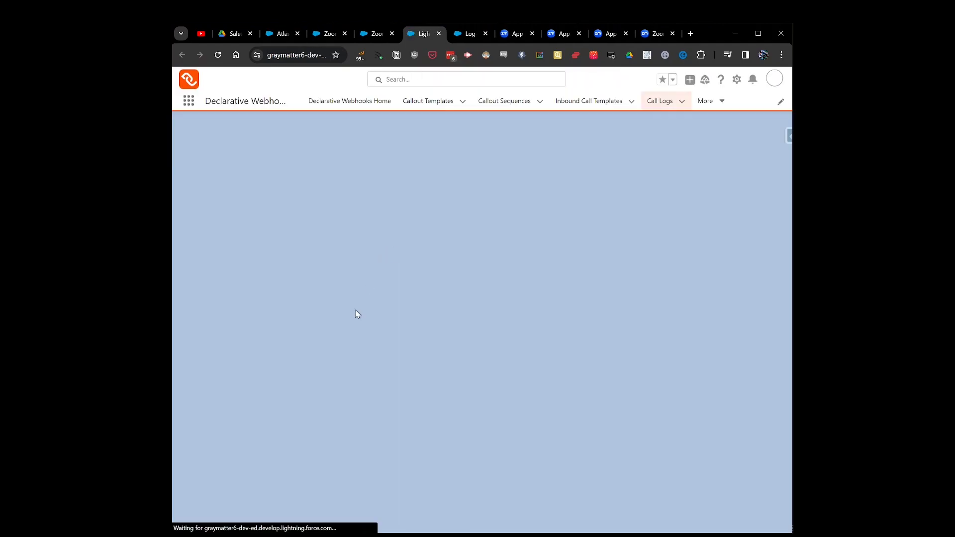
pyautogui.scroll(-3, 388, 293)
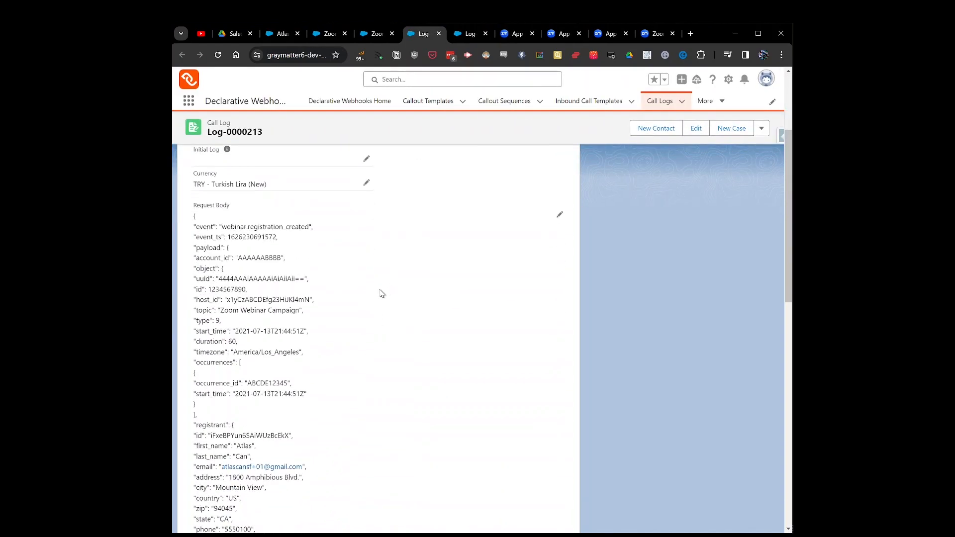
pyautogui.scroll(-2, 371, 300)
pyautogui.scroll(2, 368, 299)
pyautogui.moveTo(220, 226); pyautogui.dragTo(311, 225)
pyautogui.click(337, 243)
pyautogui.scroll(5, 373, 260)
# Reload Zoom Webinar Campaign, view all its campaign members and open the lead's member record separately.
pyautogui.click(324, 35)
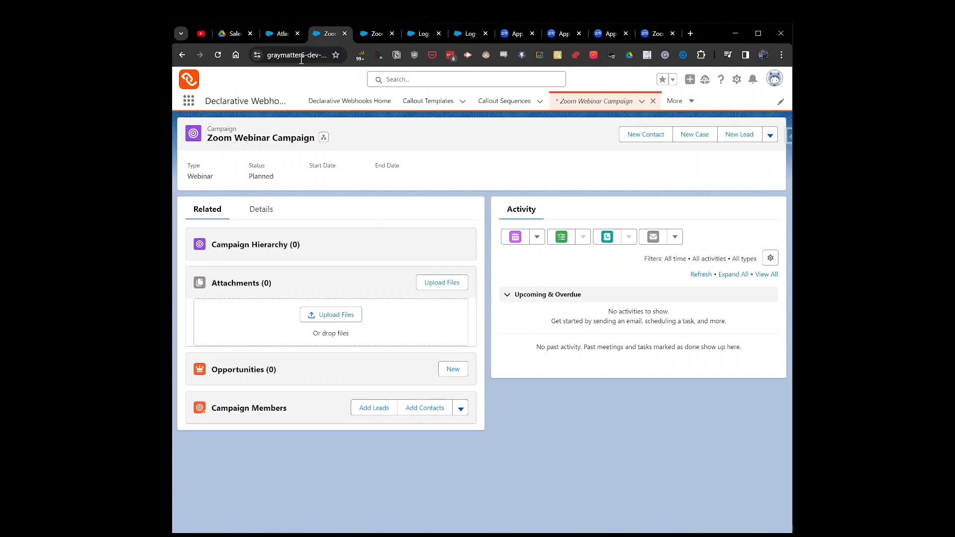
pyautogui.press('F5')
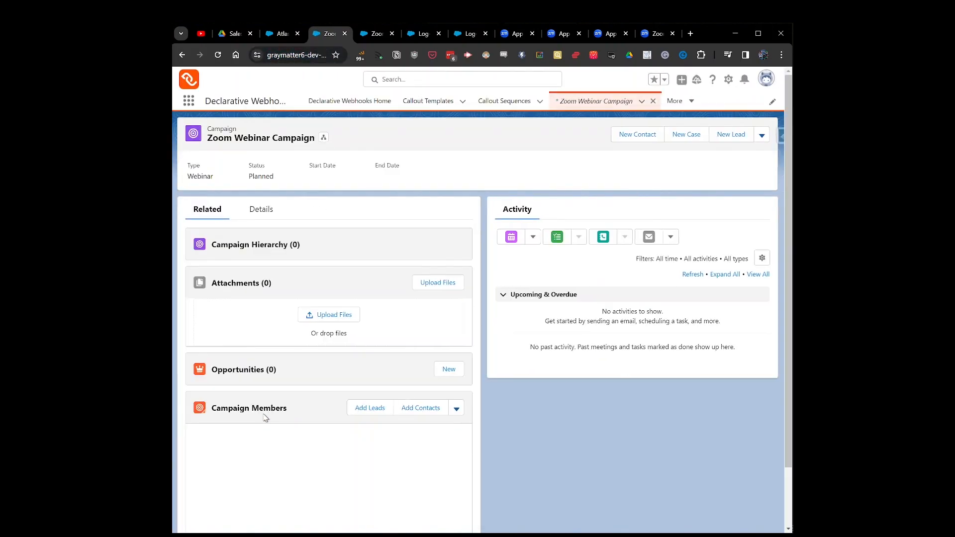
pyautogui.scroll(-2, 271, 473)
pyautogui.click(324, 511)
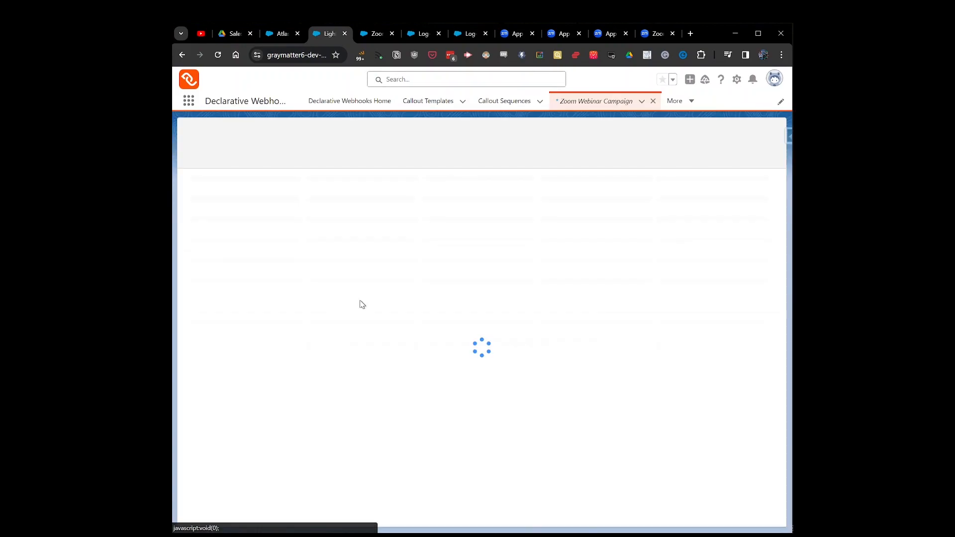
pyautogui.middleClick(234, 190)
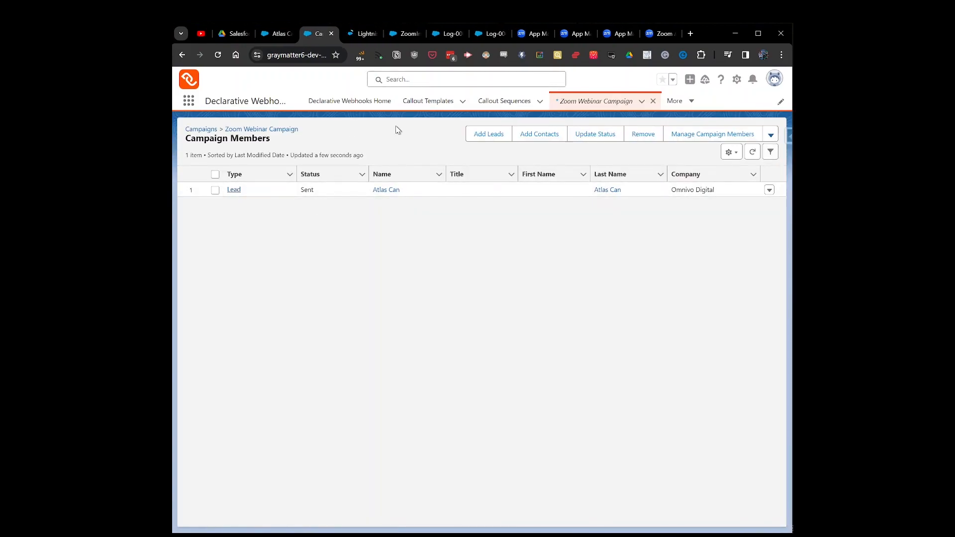